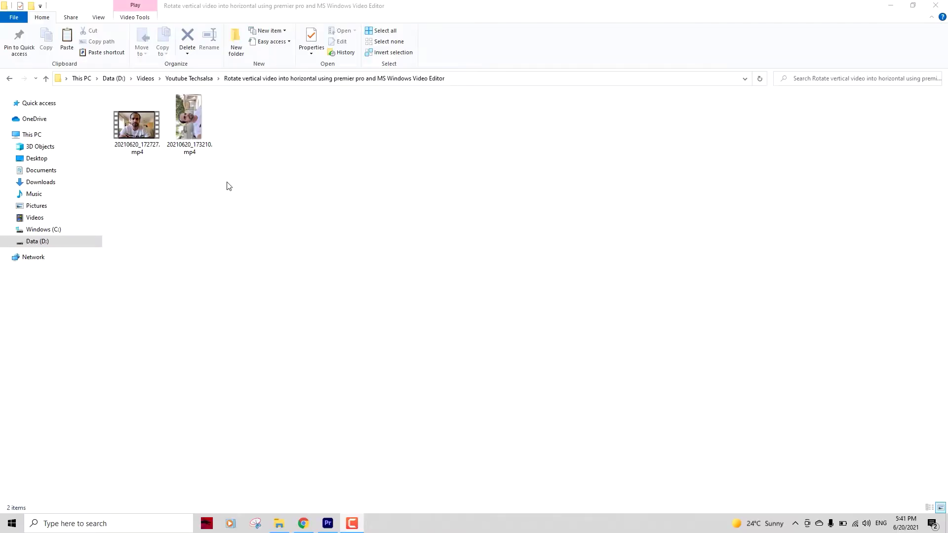
- Select the portrait video 20210620_173210.mp4 in File Explorer after checking the Premiere project
left_click(189, 116)
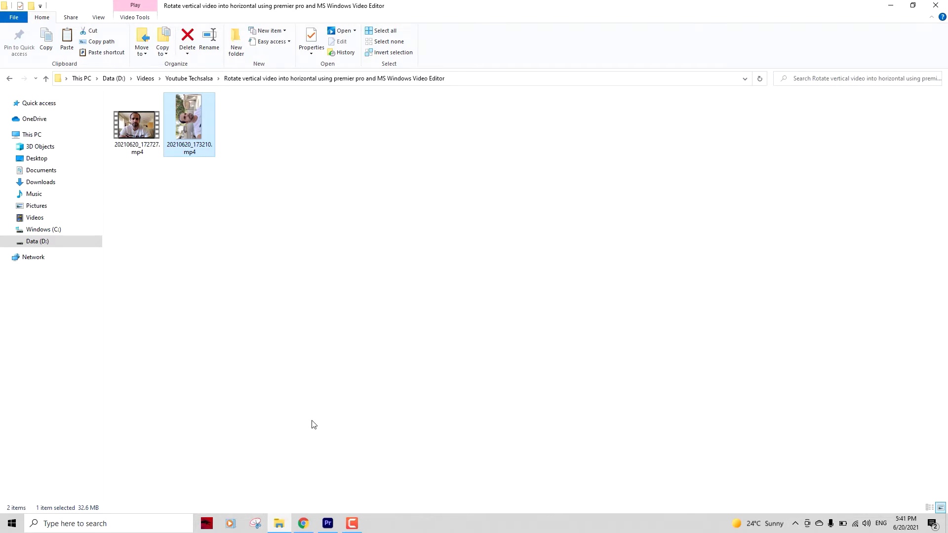
left_click(327, 522)
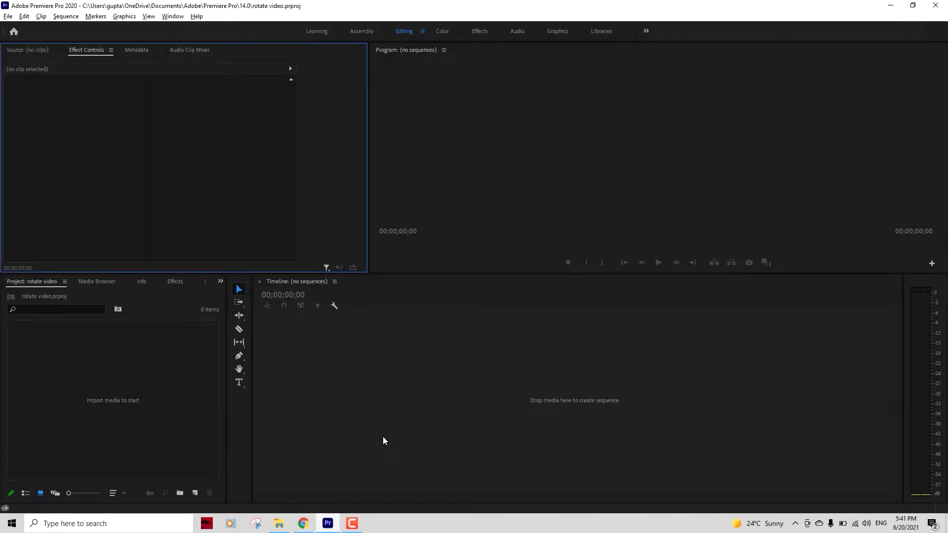
key("alt+Tab")
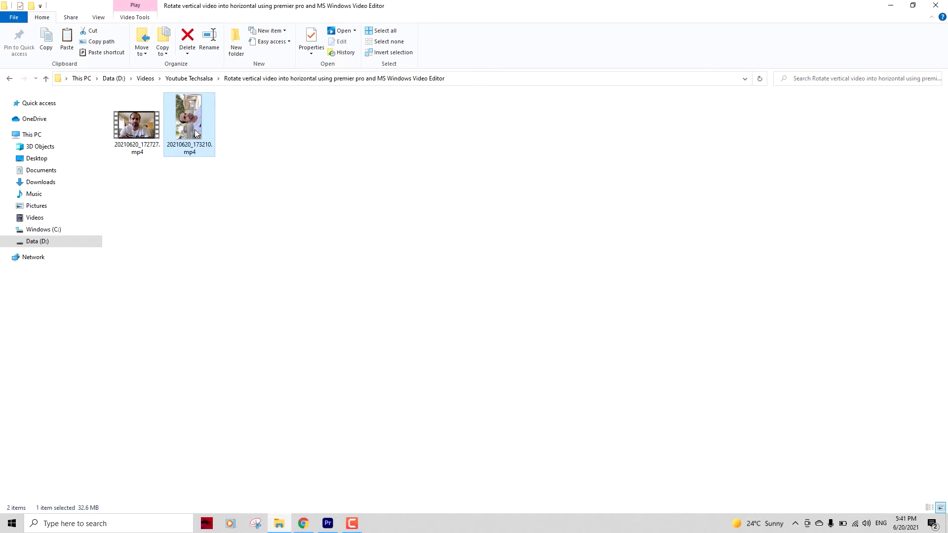
- Drop 20210620_173210.mp4 into Premiere's Timeline to make a new sequence, and select the clip
left_click_drag(196, 133, 295, 452)
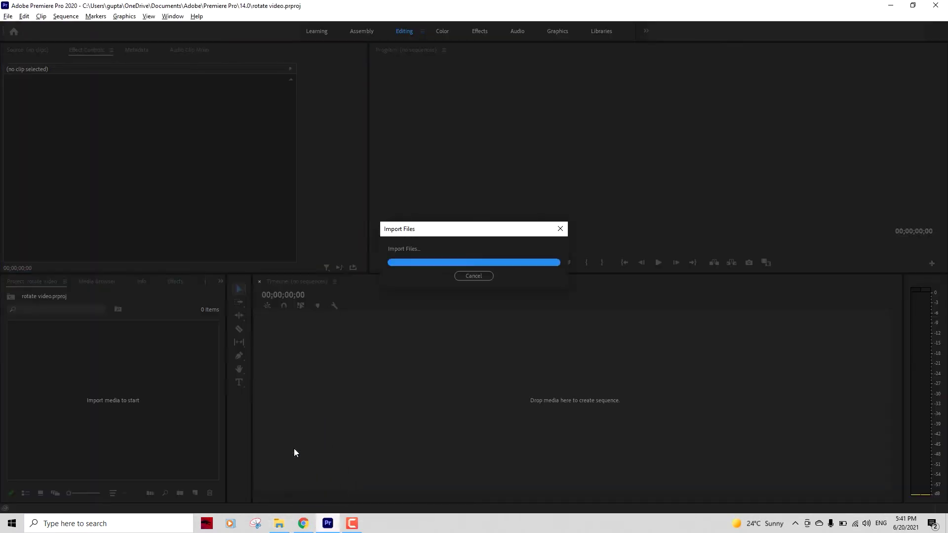
left_click_drag(427, 297, 504, 303)
left_click(477, 395)
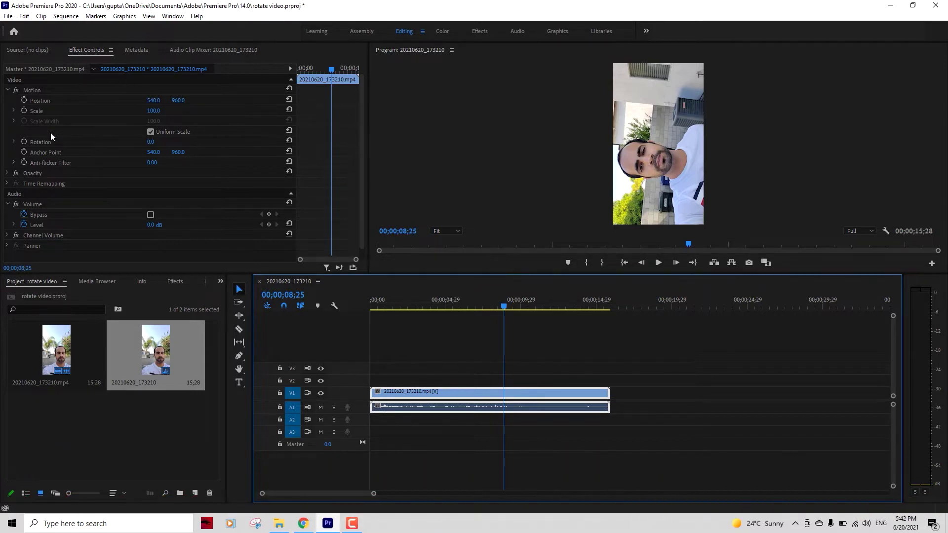
- Set the clip's Motion Rotation to 90 in Effect Controls
left_click(151, 142)
type("90")
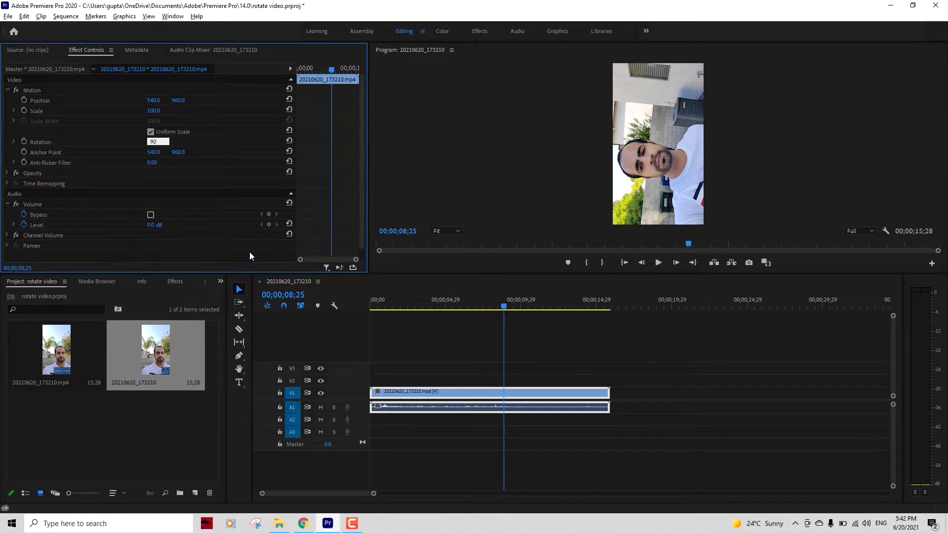
key("Return")
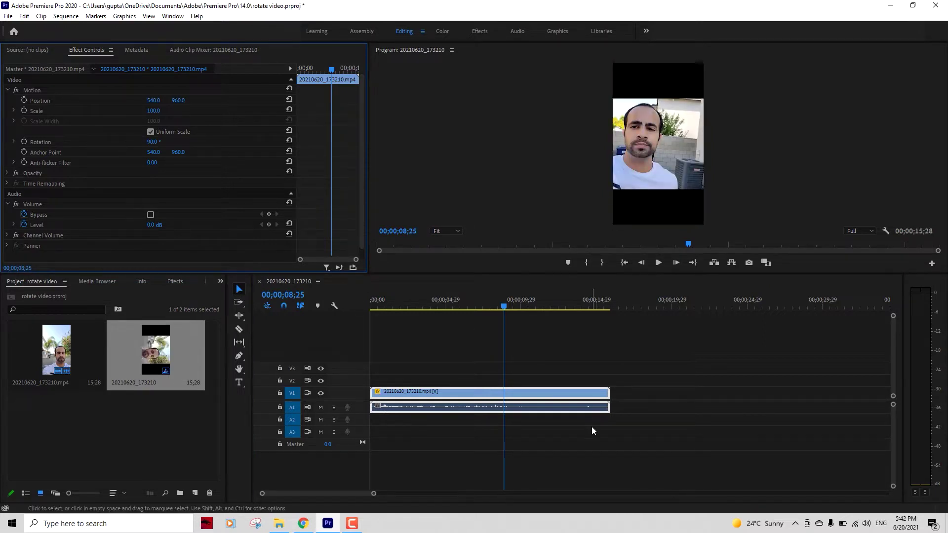
- Preview the rotated clip, then undo back to an empty project
left_click(483, 308)
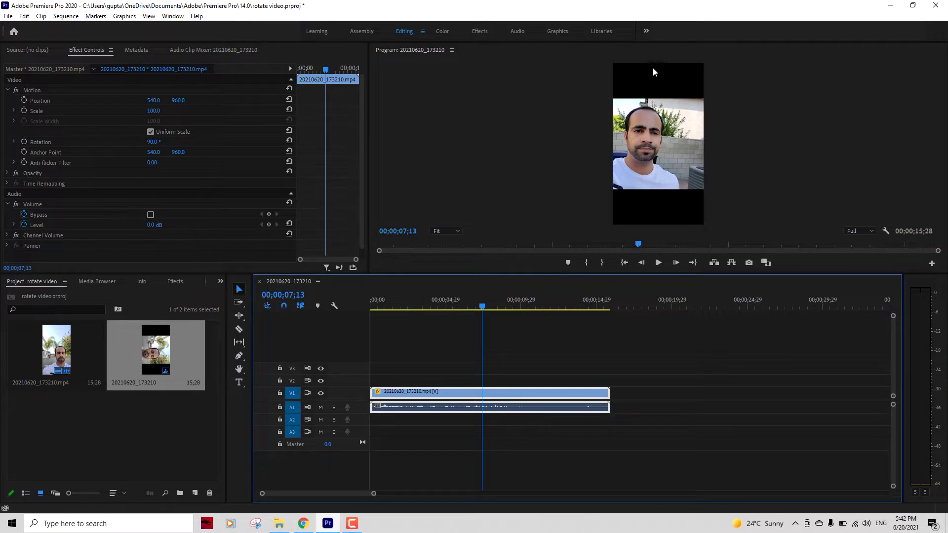
left_click_drag(455, 303, 478, 309)
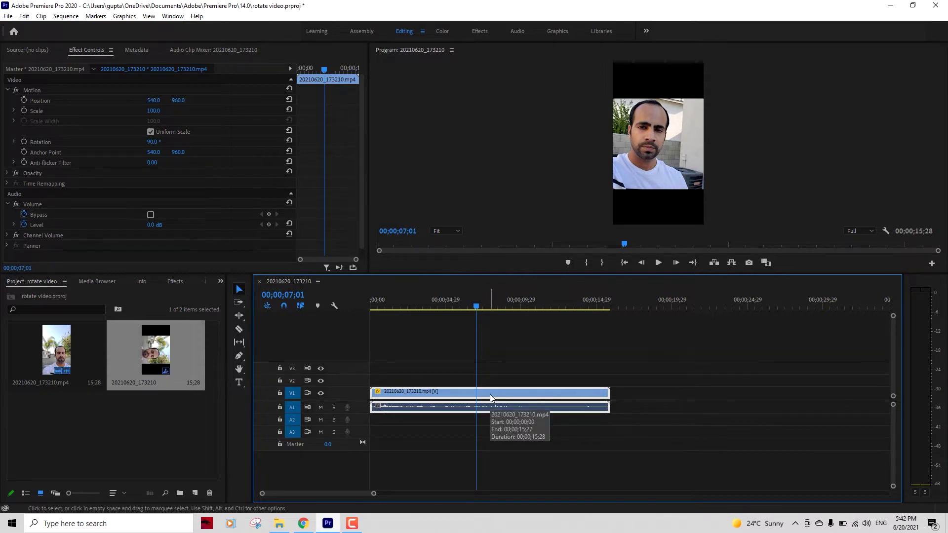
key("ctrl+z")
key("ctrl+z")
key("ctrl+z")
key("ctrl+z")
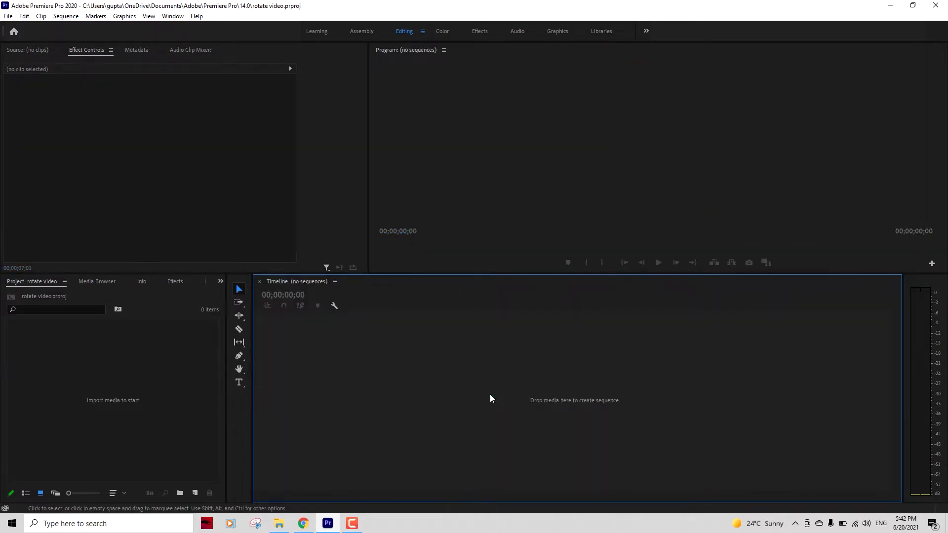
- Drag the landscape video 20210620_172727.mp4 from File Explorer into Premiere's Timeline
key("alt+Tab")
left_click(308, 236)
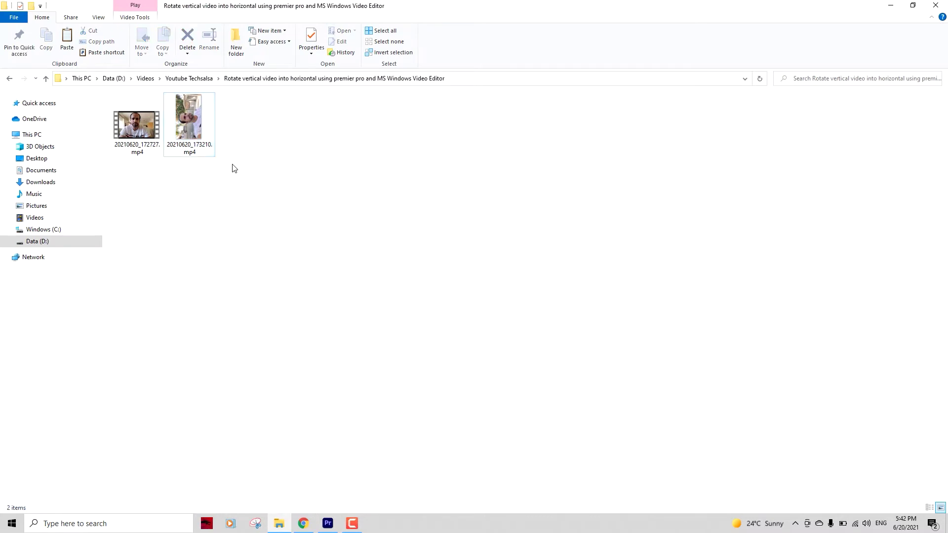
left_click(188, 129)
left_click(232, 212)
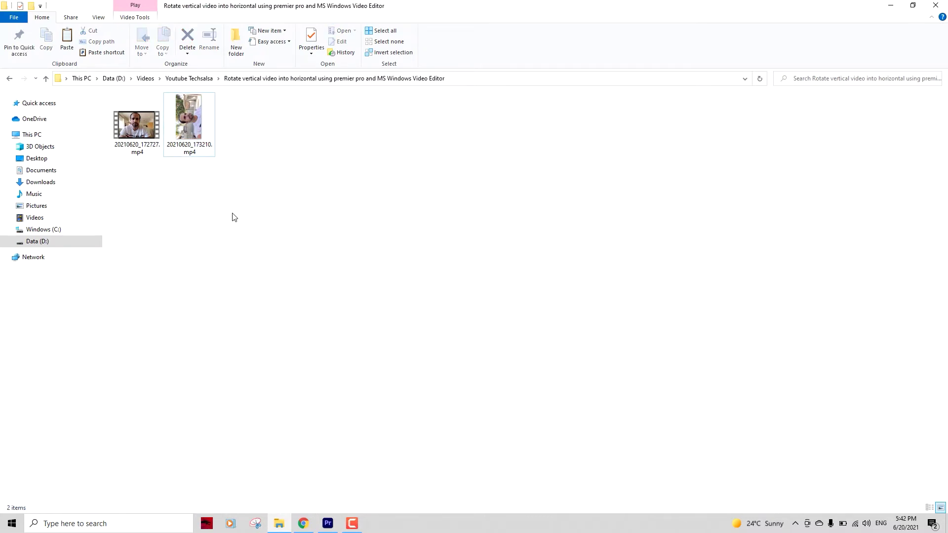
left_click(132, 130)
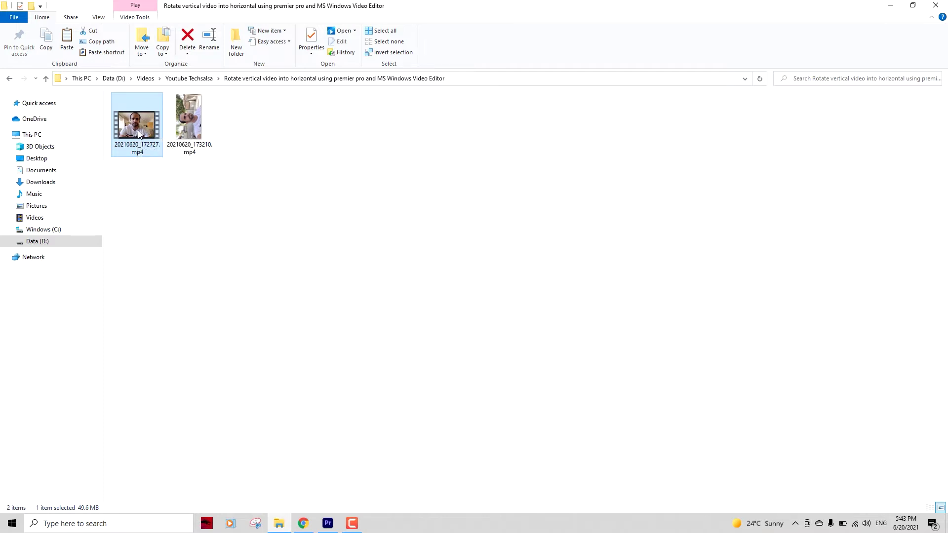
left_click_drag(138, 131, 304, 434)
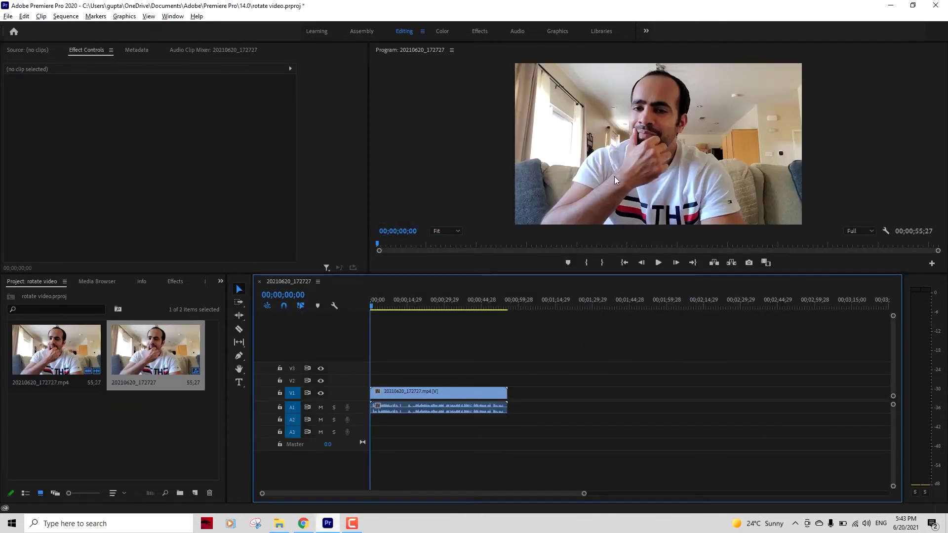
- Delete the landscape sequence's video and audio clips
left_click(411, 303)
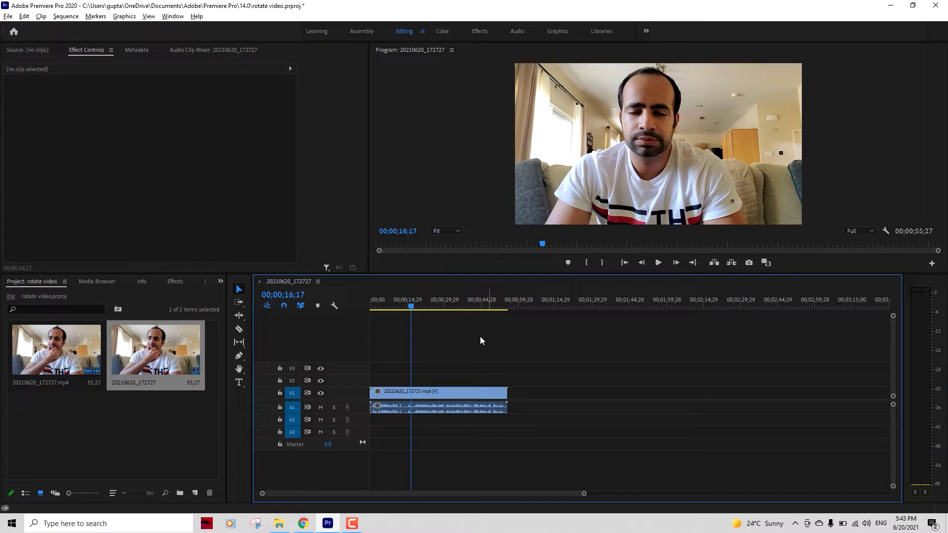
left_click_drag(517, 432, 448, 384)
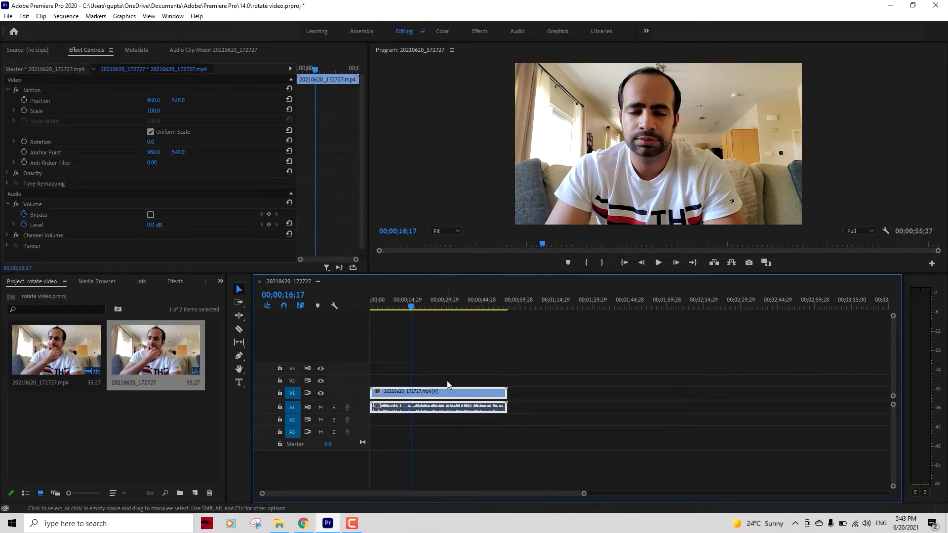
key("Delete")
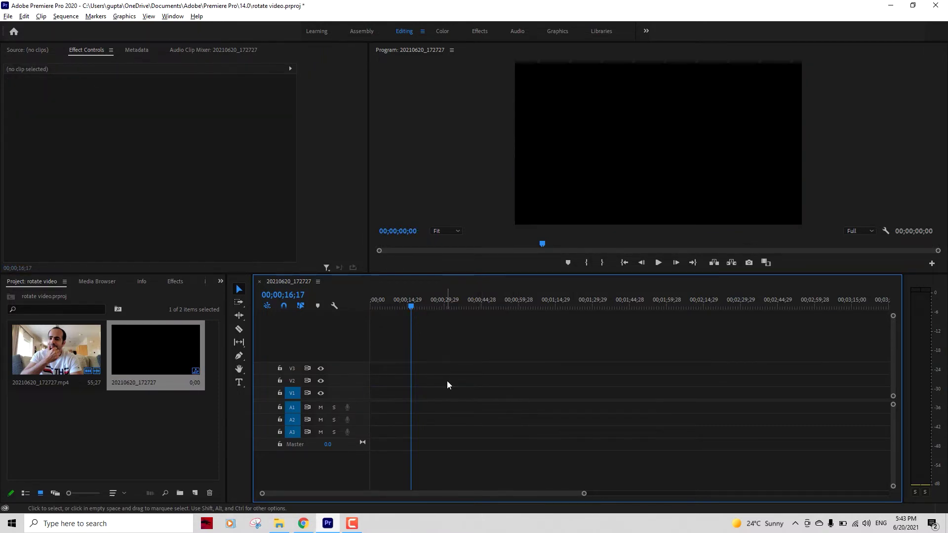
- Place 20210620_173210.mp4 in the landscape sequence, keeping the existing sequence settings
key("alt+Tab")
left_click(200, 108)
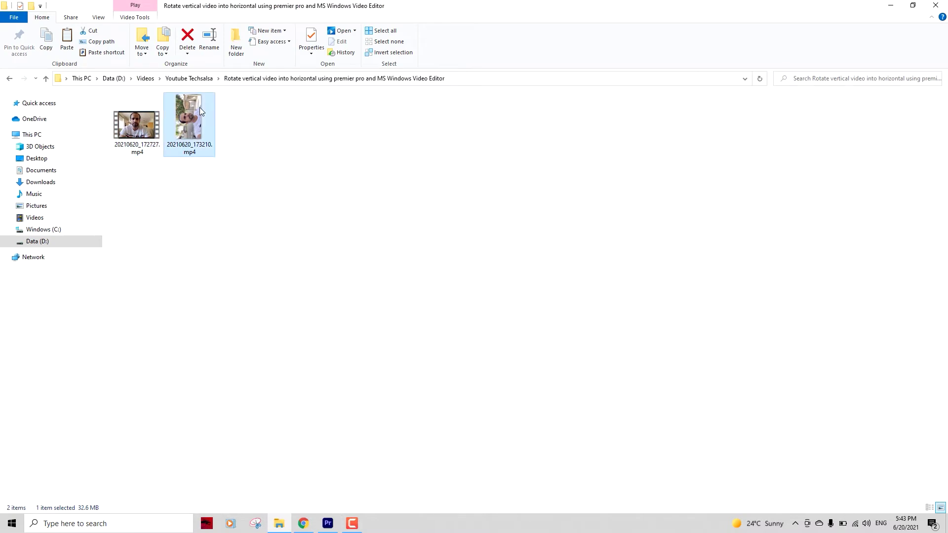
left_click_drag(200, 107, 385, 395)
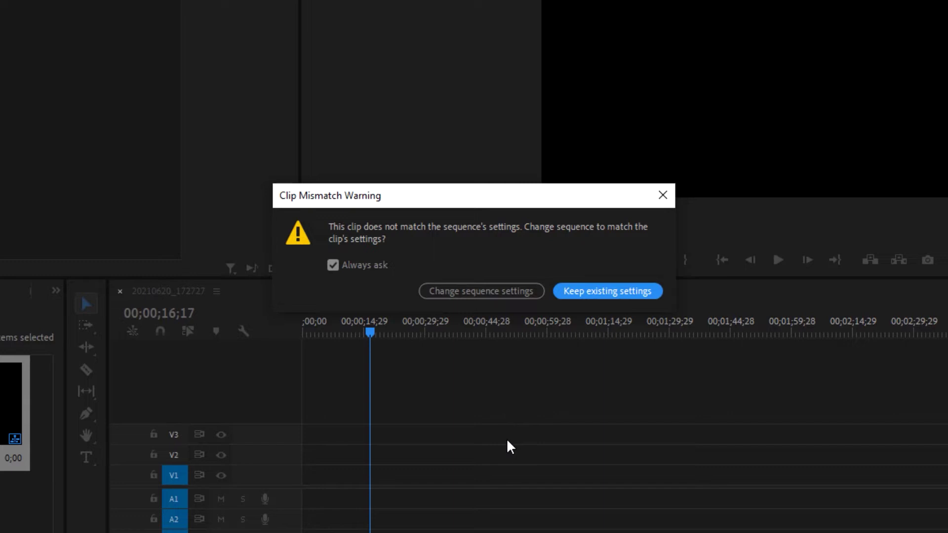
left_click(626, 291)
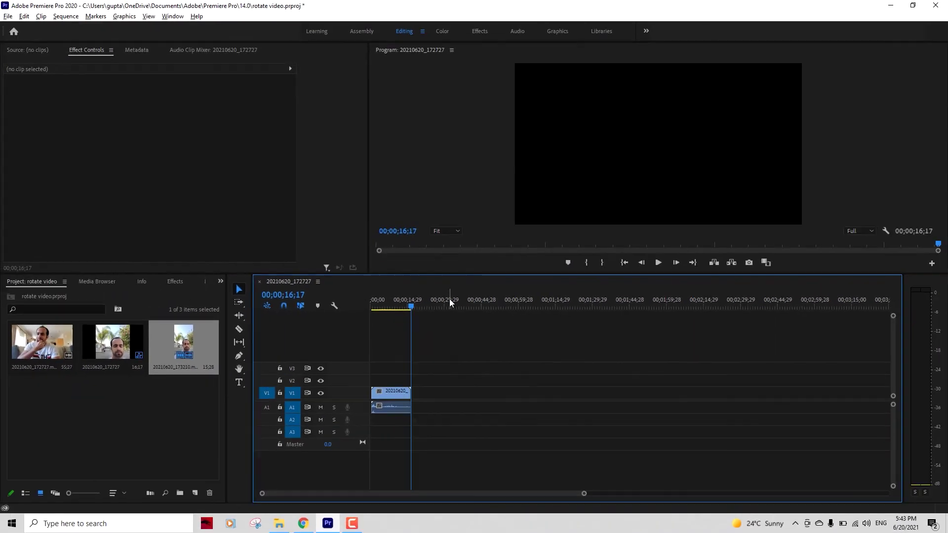
- Rotate the V1 phone clip to 90 in Effect Controls and scrub to verify it fills the frame
left_click(385, 304)
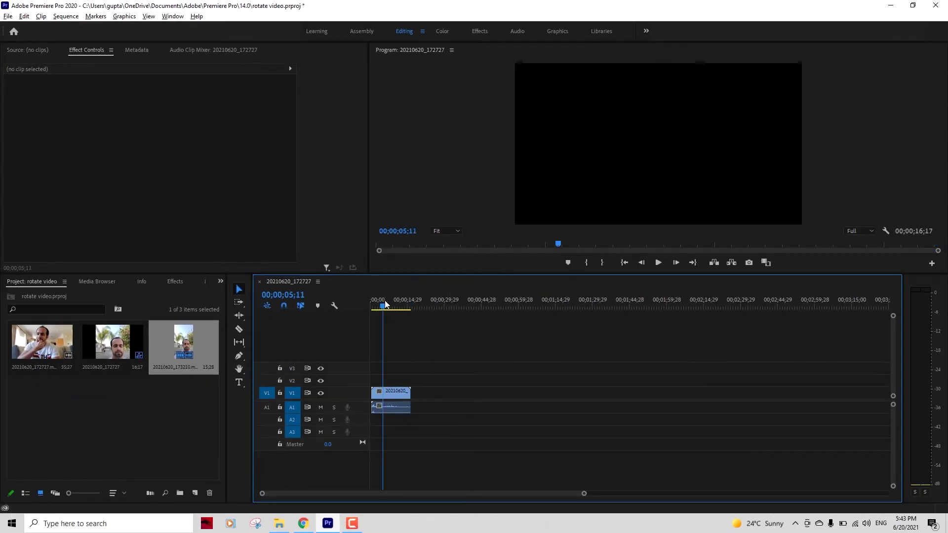
left_click(398, 394)
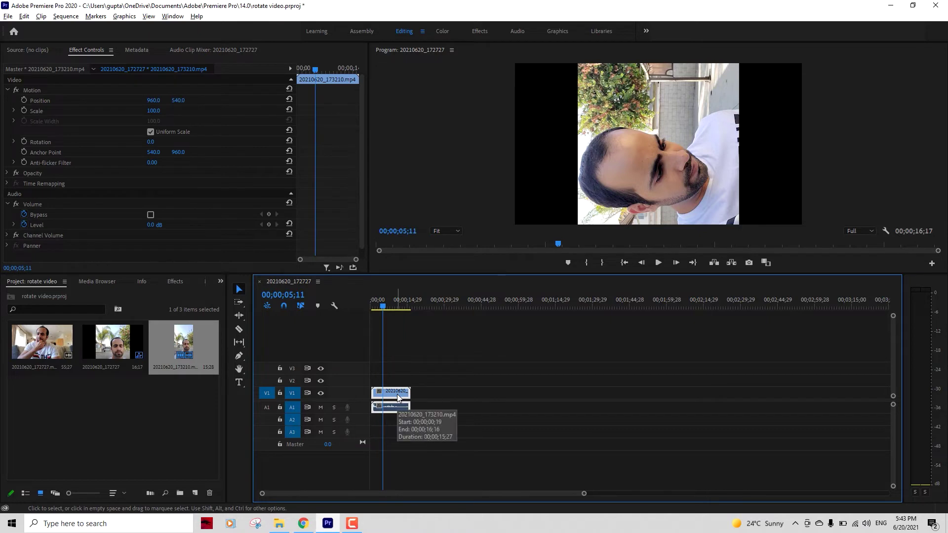
left_click(152, 143)
type("90")
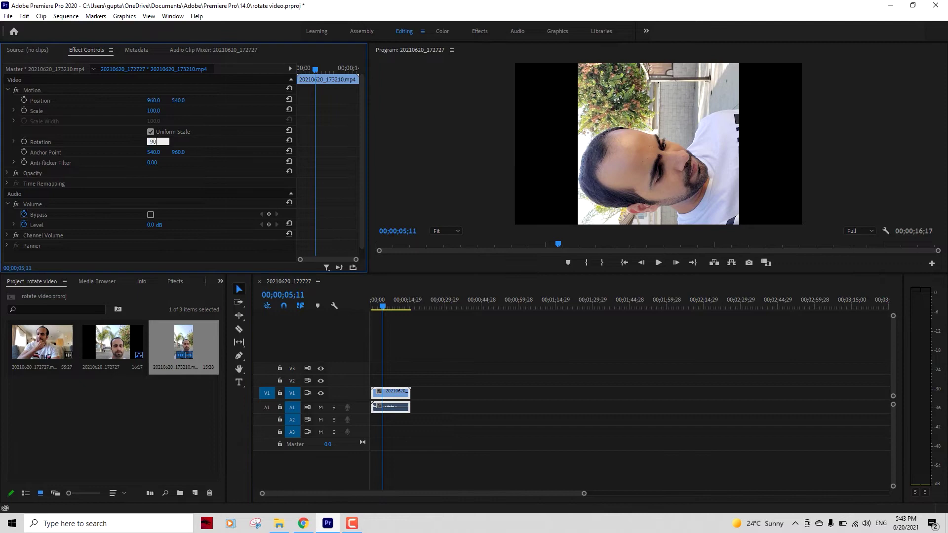
key("Return")
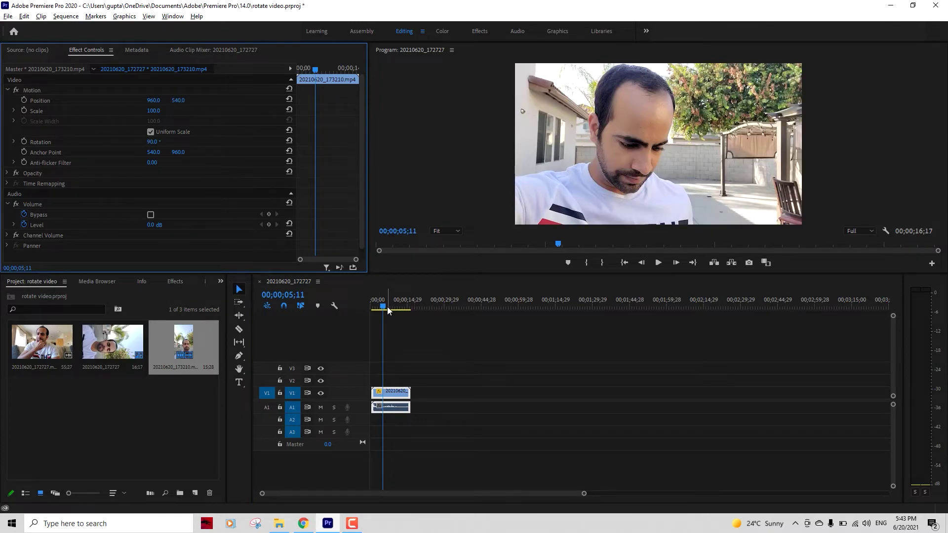
left_click_drag(387, 306, 394, 309)
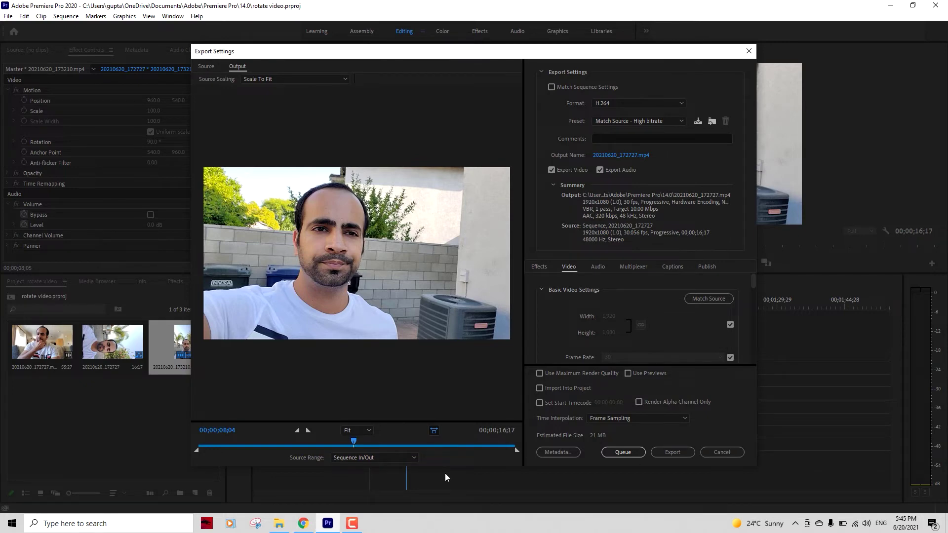
left_click(719, 453)
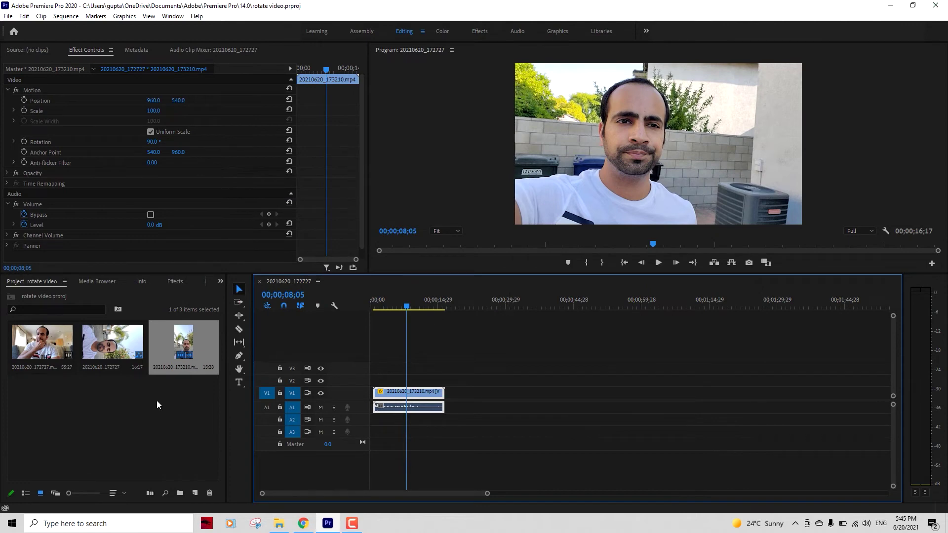
- Launch Video Editor by searching 'video' in the Start menu
left_click(2, 528)
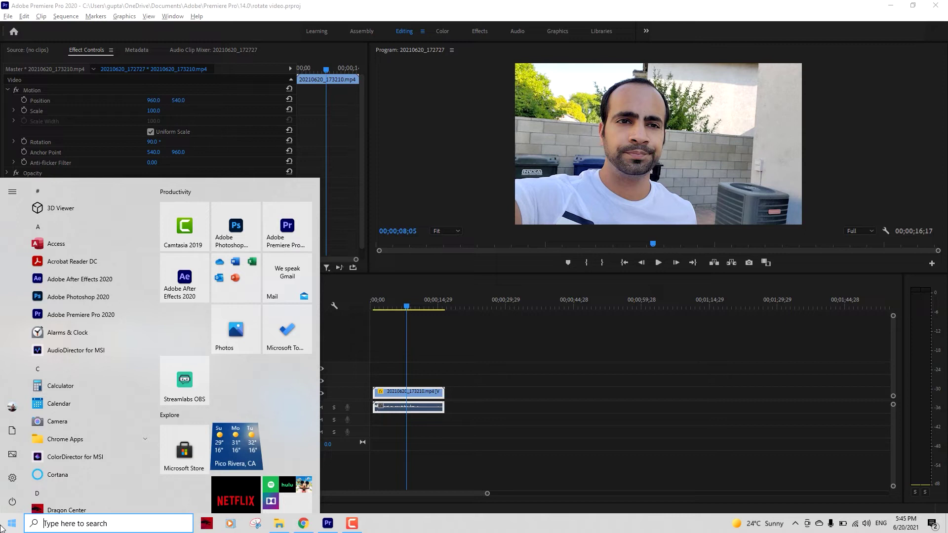
type("video")
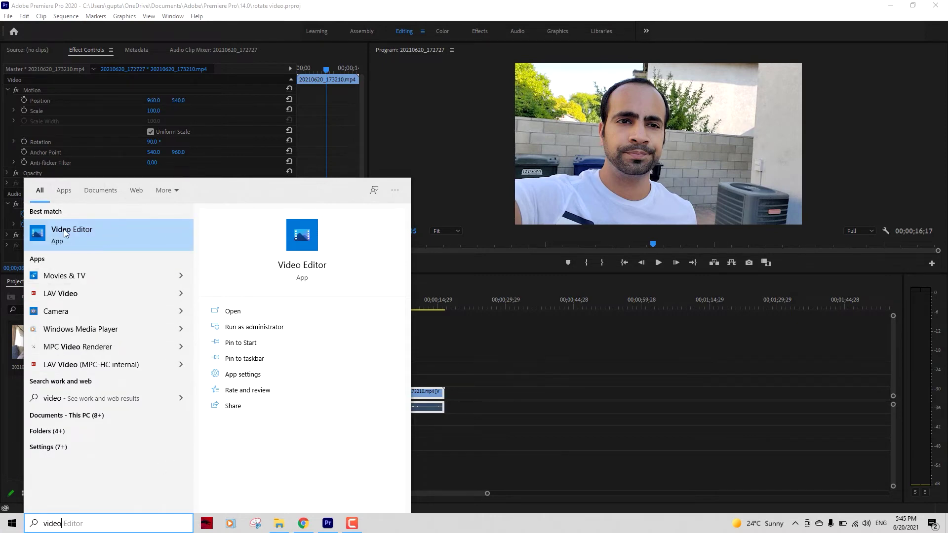
left_click(88, 232)
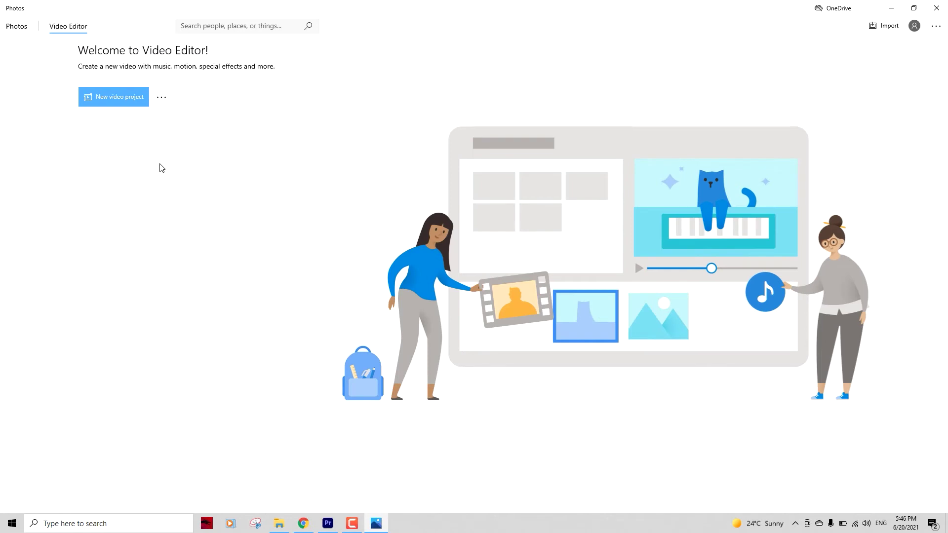
- Create a video project named 'Rotate Video' and add 20210620_173210.mp4 to its library
left_click(116, 98)
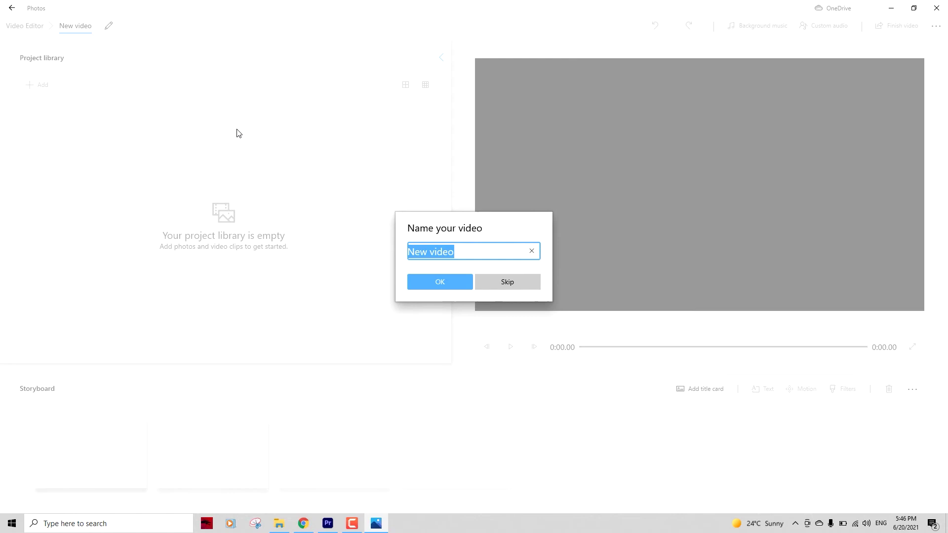
type("Rotate")
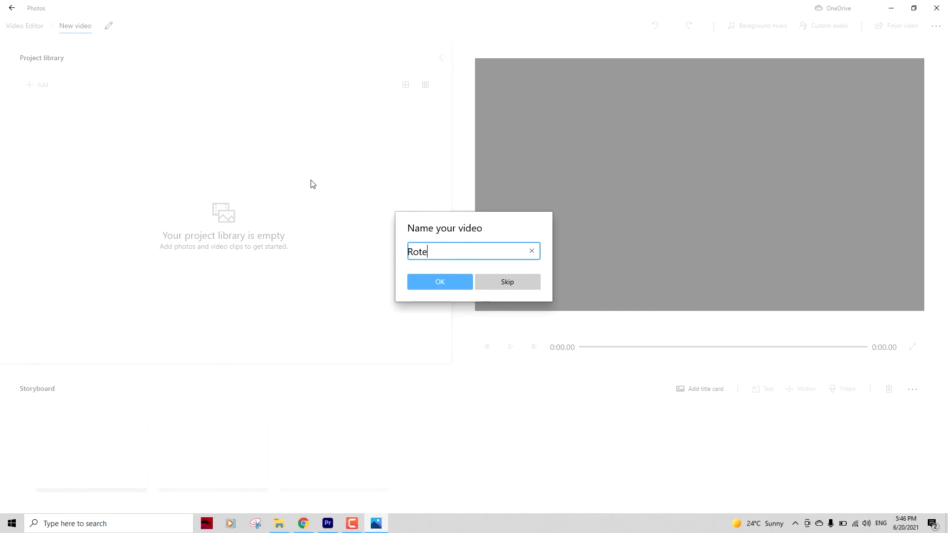
type(" Video")
key("Return")
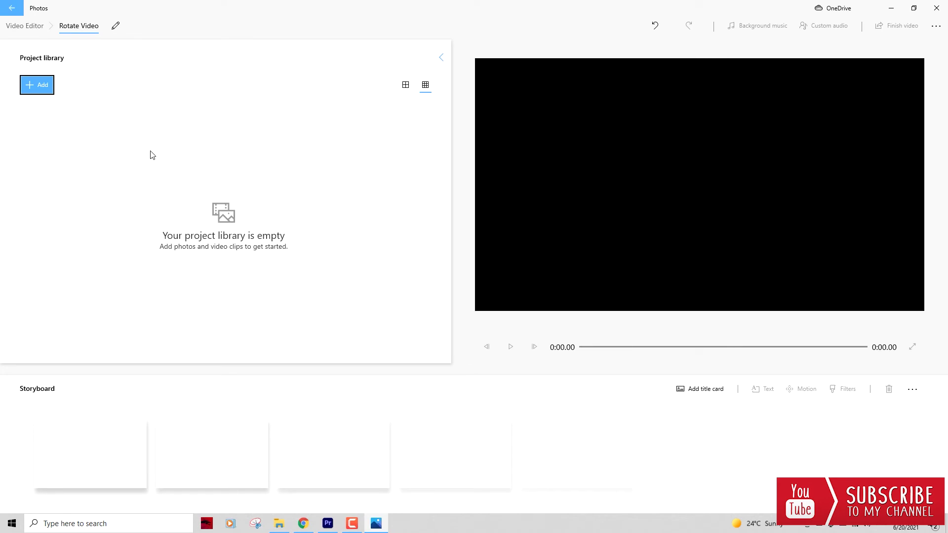
left_click(279, 523)
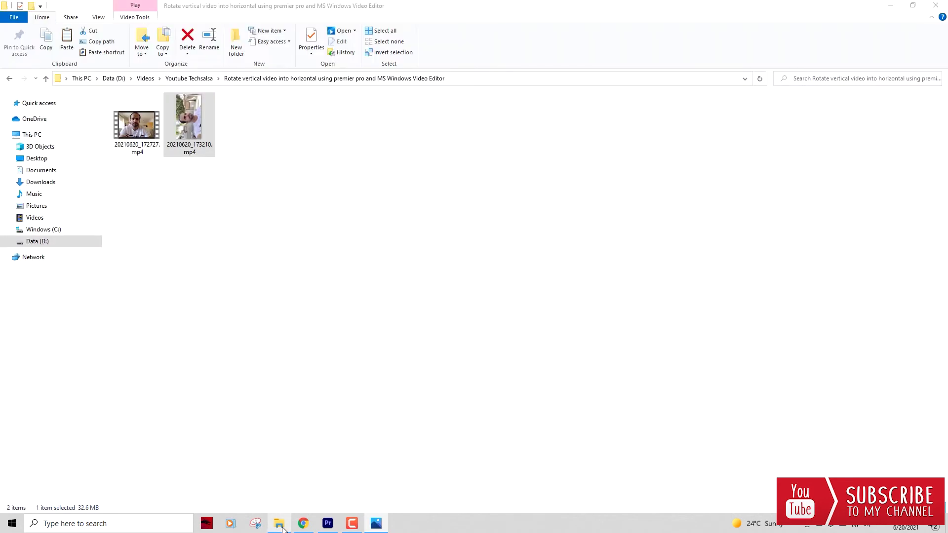
left_click_drag(190, 117, 108, 253)
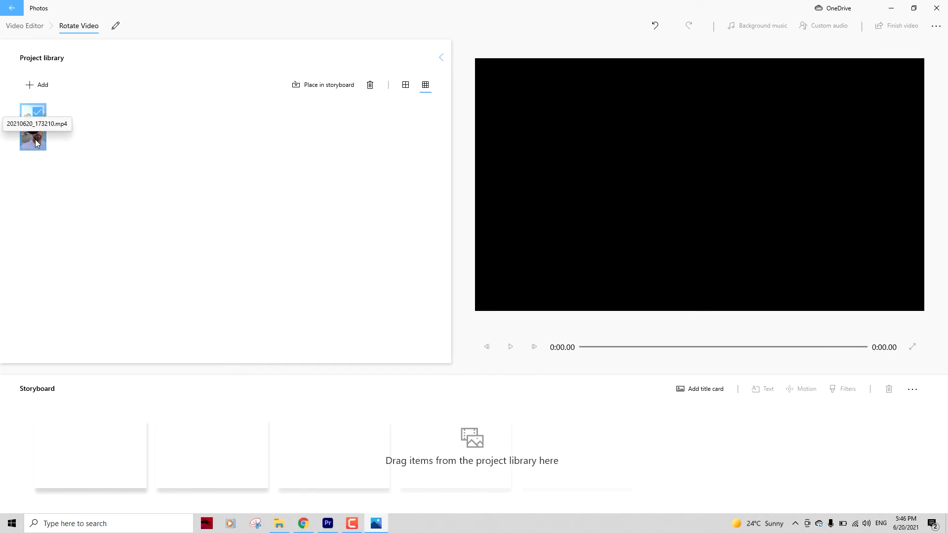
- Put the 15.97-second clip on the storyboard and rotate it upright in landscape
left_click_drag(34, 139, 99, 446)
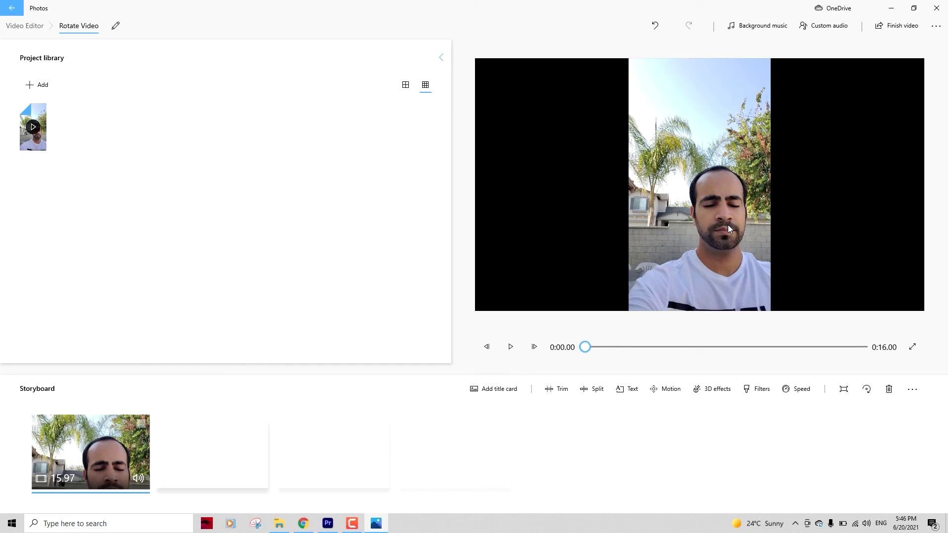
left_click_drag(587, 346, 709, 347)
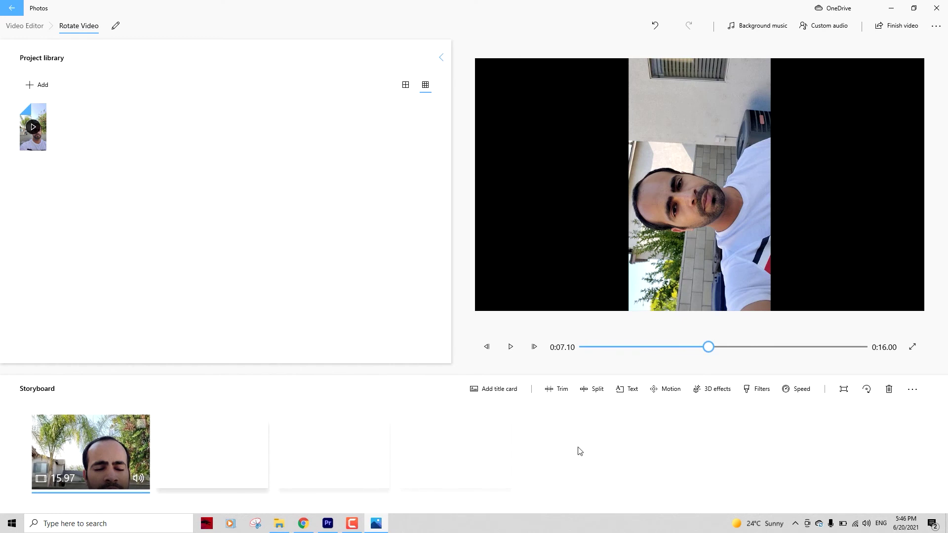
left_click(867, 390)
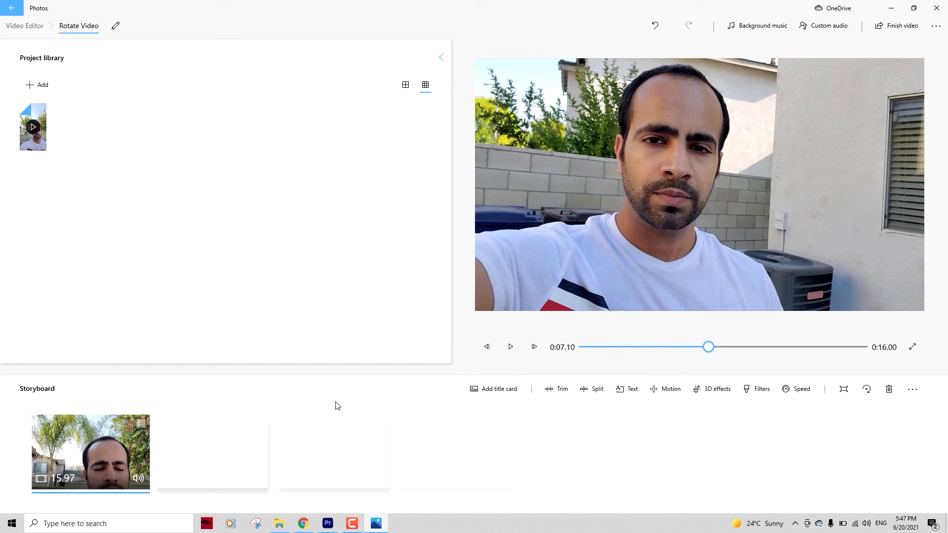
left_click_drag(709, 349, 814, 342)
left_click(682, 340)
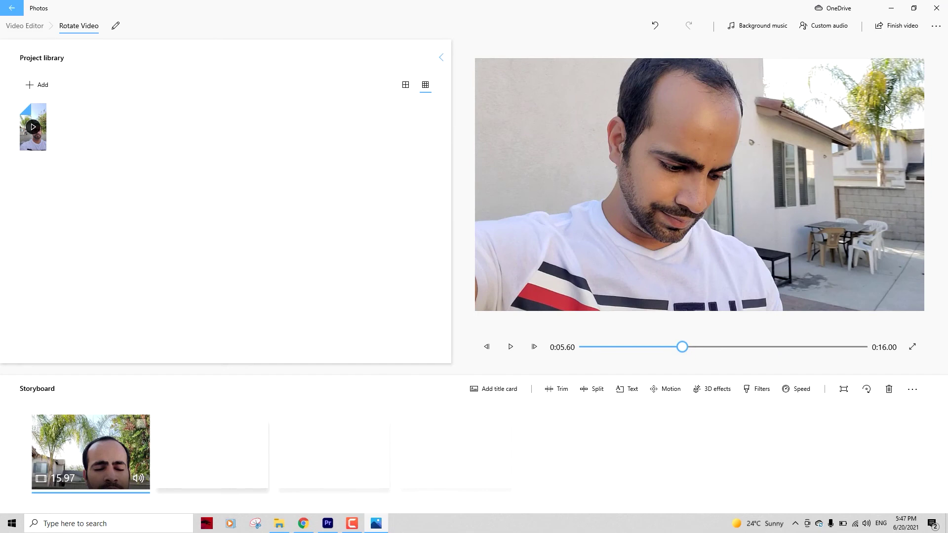
left_click(888, 27)
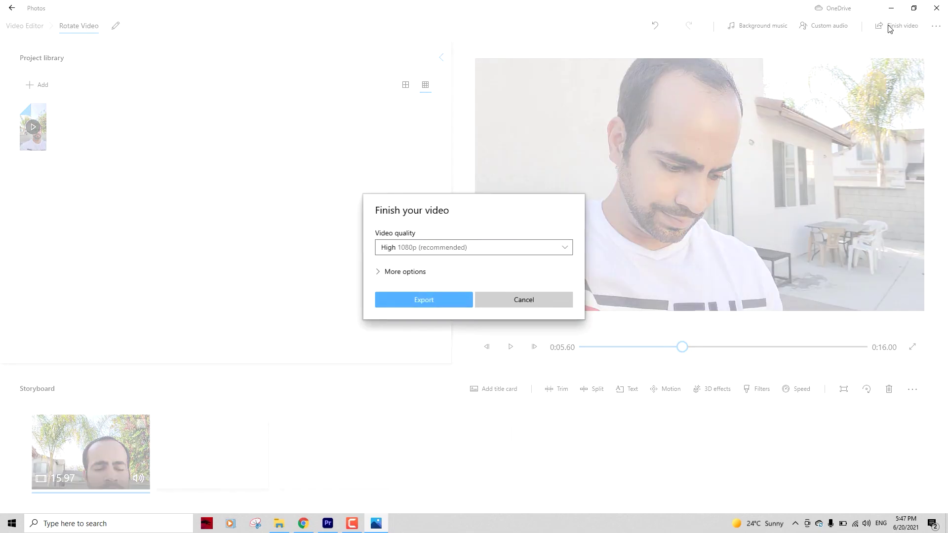
left_click(456, 247)
left_click(500, 223)
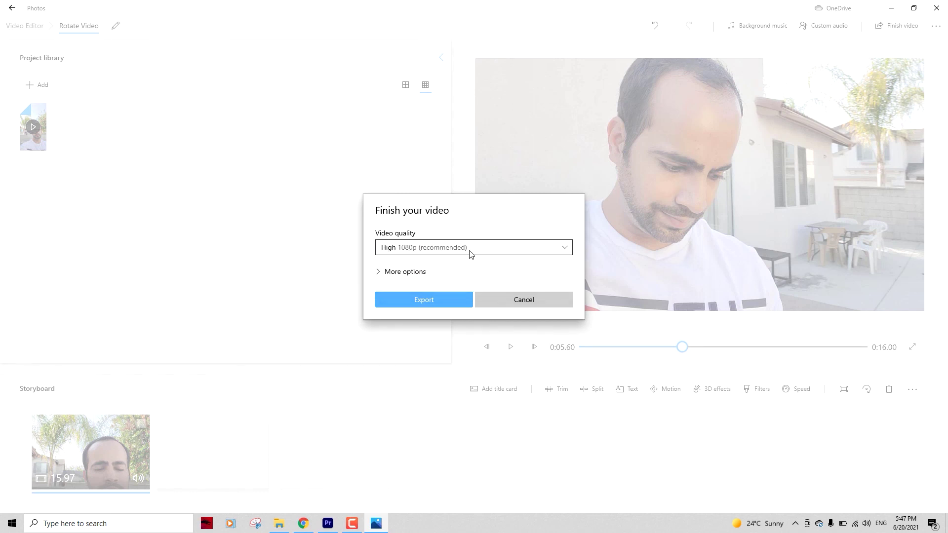
left_click(526, 302)
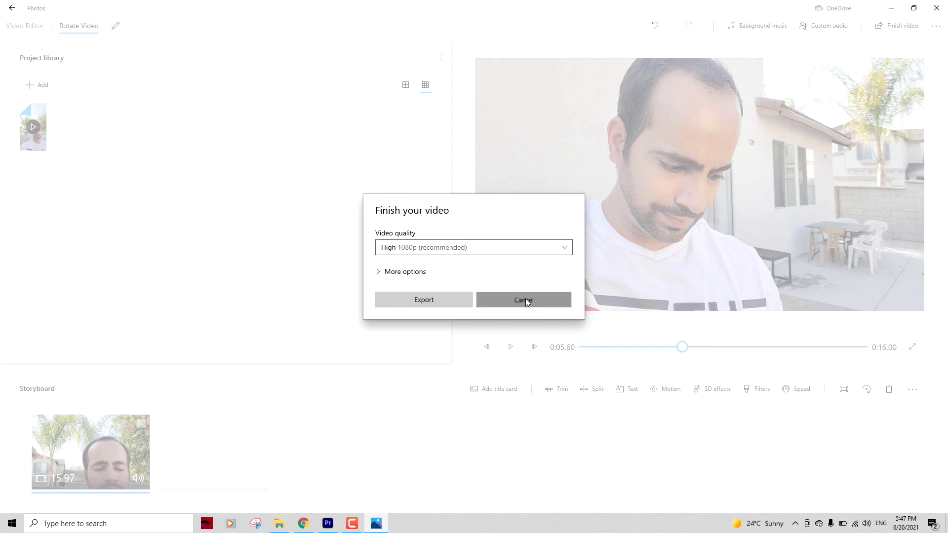